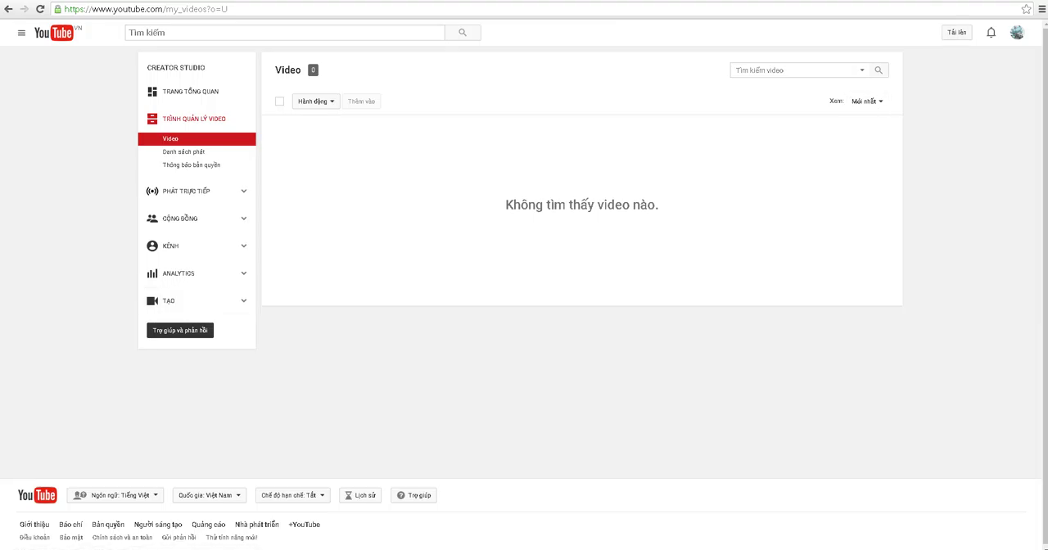
From the Creator Studio dashboard, open Account settings > Overview through the avatar menu.
left_click(1016, 32)
left_click(954, 103)
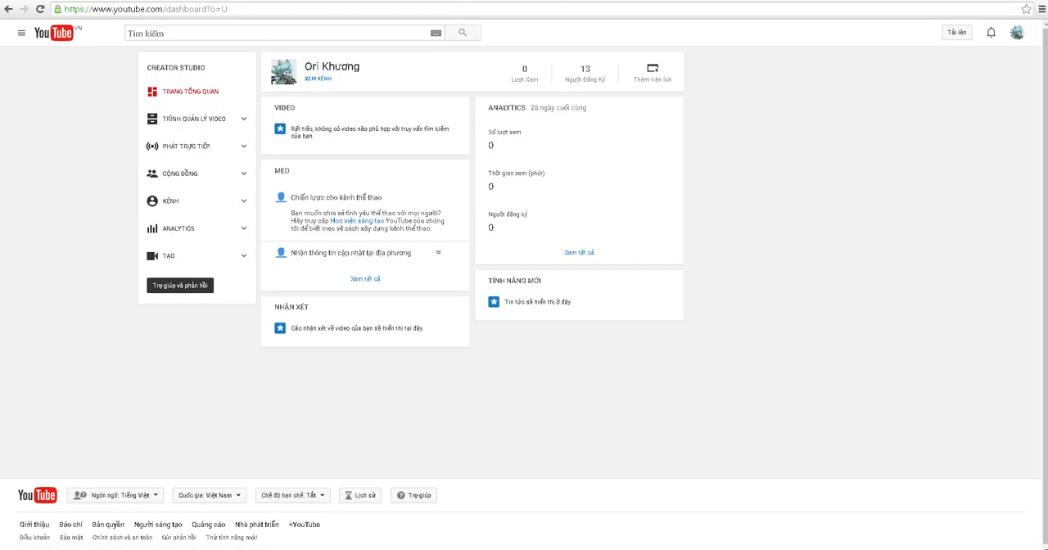
left_click(1016, 33)
left_click(991, 94)
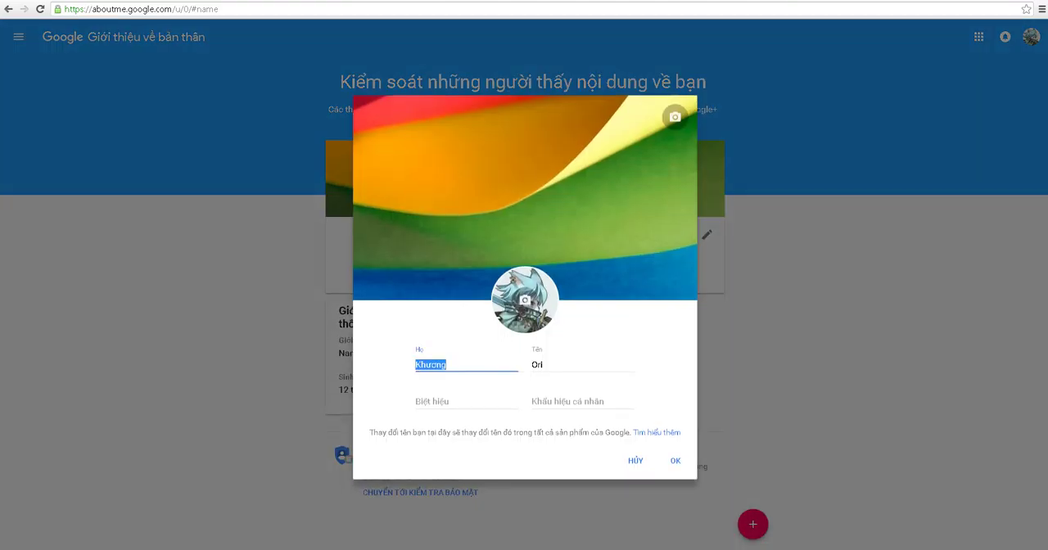
type("TheSPke")
Fix the name fields to first name 'The' and last name 'SpiritKidz', then save.
key("BackSpace")
key("BackSpace")
key("BackSpace")
key("BackSpace")
key("BackSpace")
key("BackSpace")
key("BackSpace")
key("Tab")
type("TheSp")
key("BackSpace")
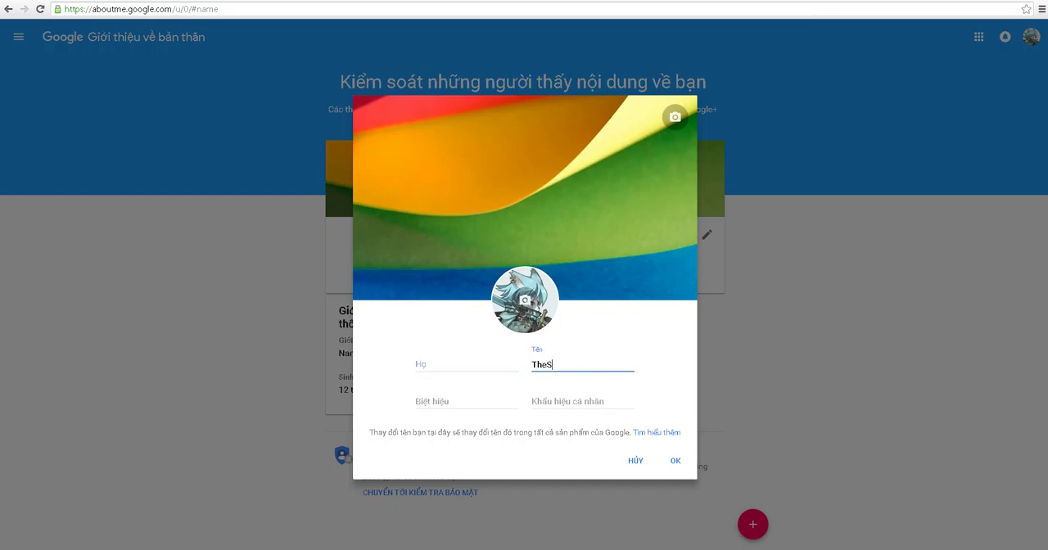
key("BackSpace")
key("shift+Tab")
type("S")
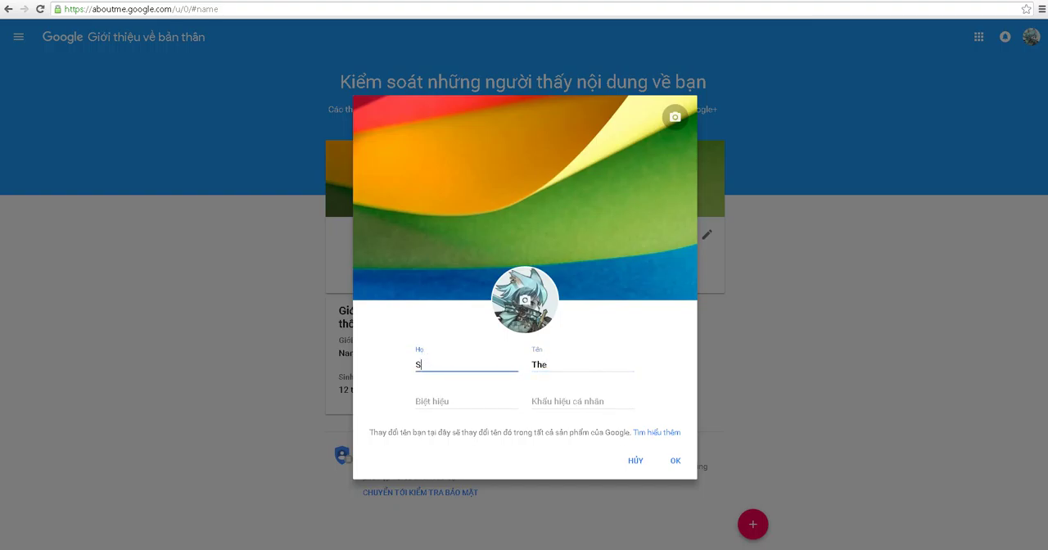
type("piritKidz")
left_click(676, 460)
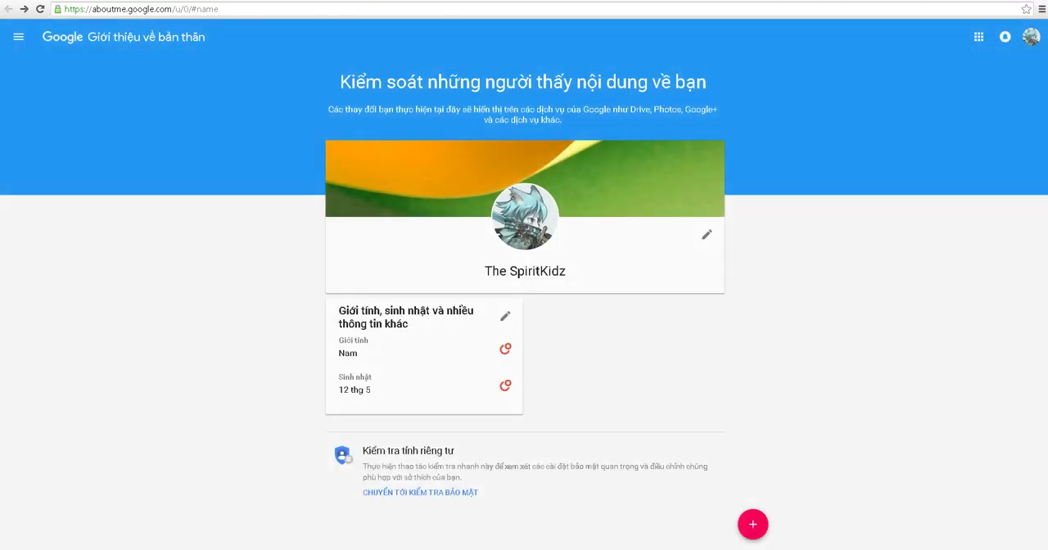
left_click(706, 235)
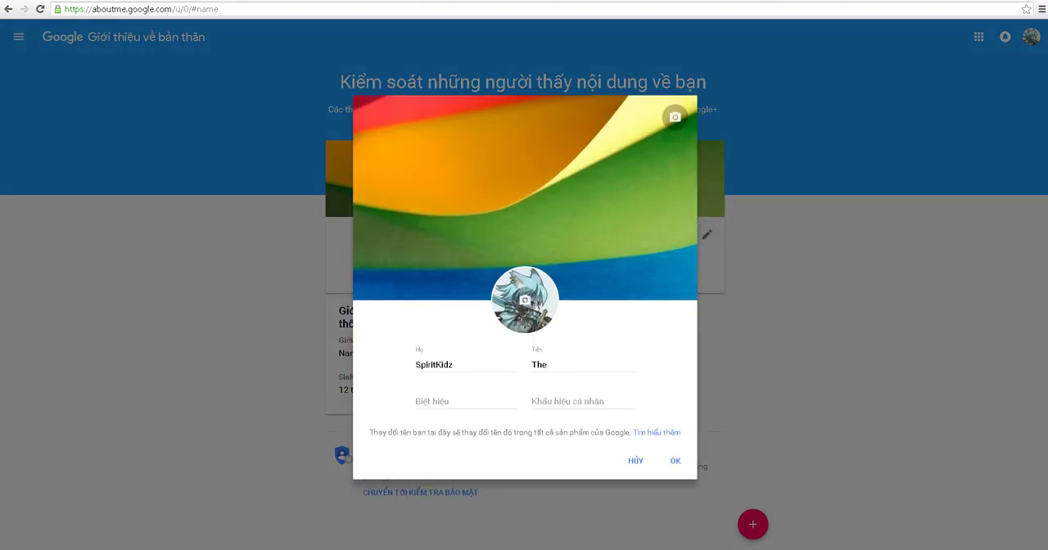
double_click(538, 364)
key("End")
key("BackSpace")
key("BackSpace")
key("BackSpace")
left_click(431, 364)
type("The")
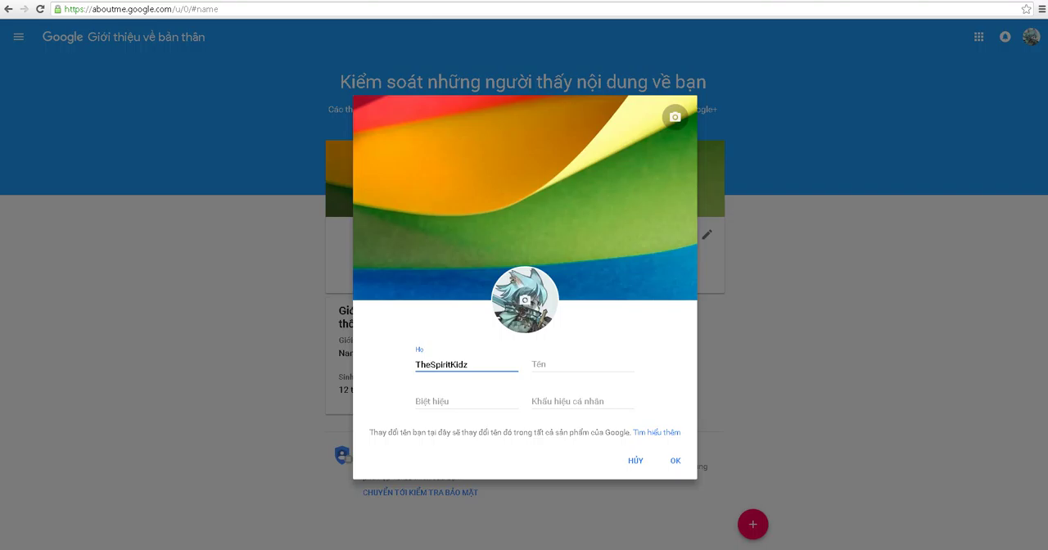
key("Tab")
key("Return")
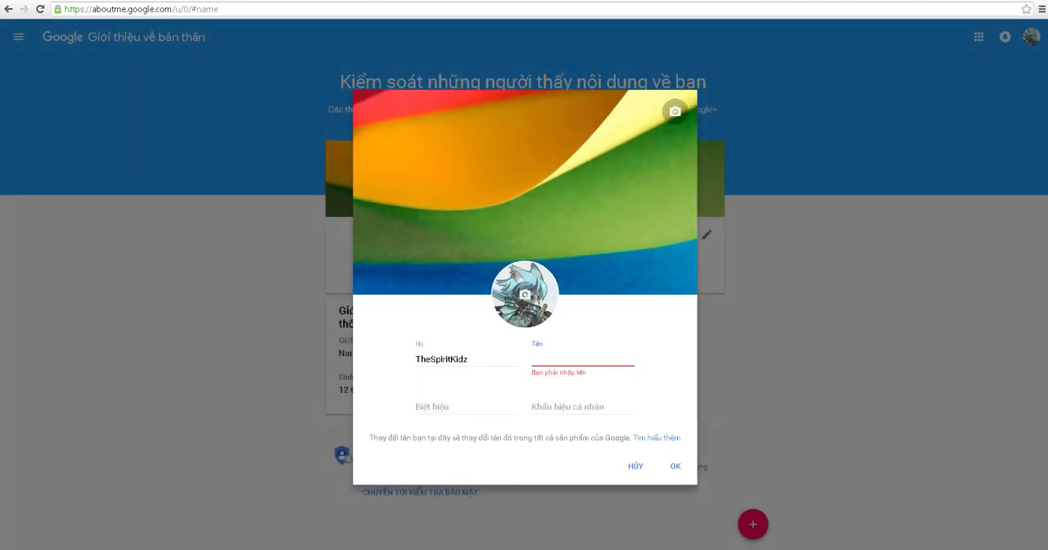
type(".")
key("Return")
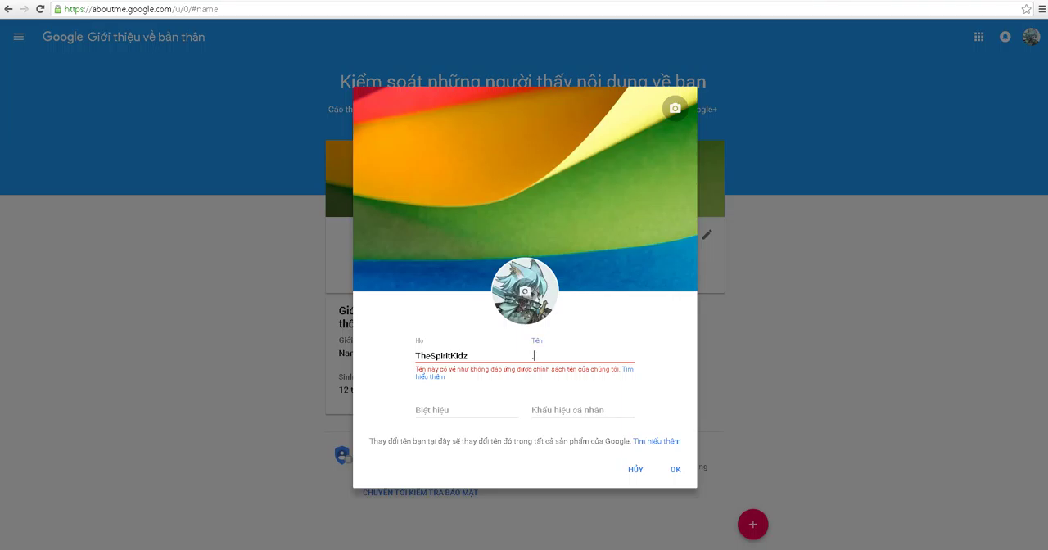
key("BackSpace")
key("shift+Tab")
double_click(423, 356)
key("ctrl+x")
key("Tab")
type("The")
key("Return")
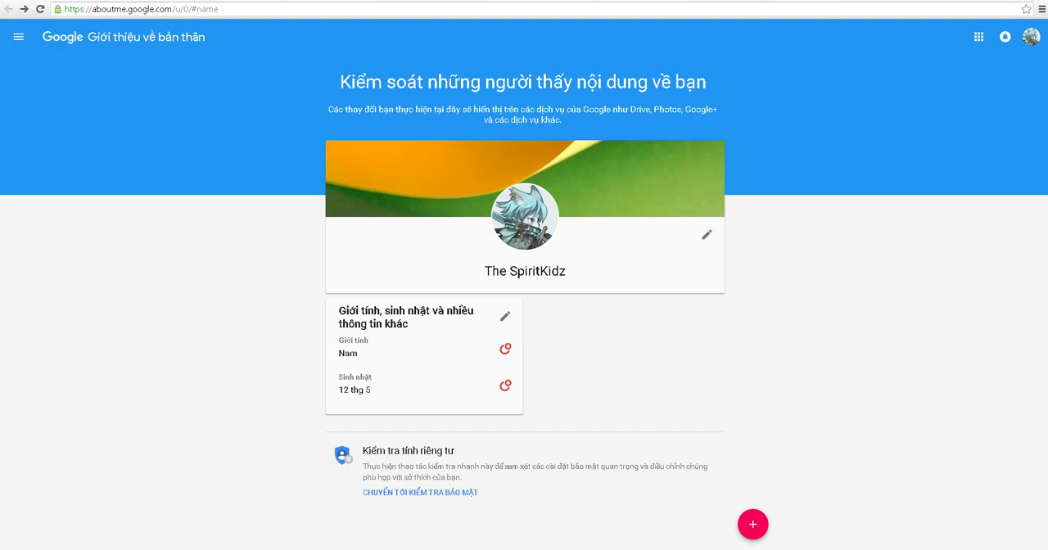
Go to youtube.com/features and switch to the other YouTube account.
left_click(140, 9)
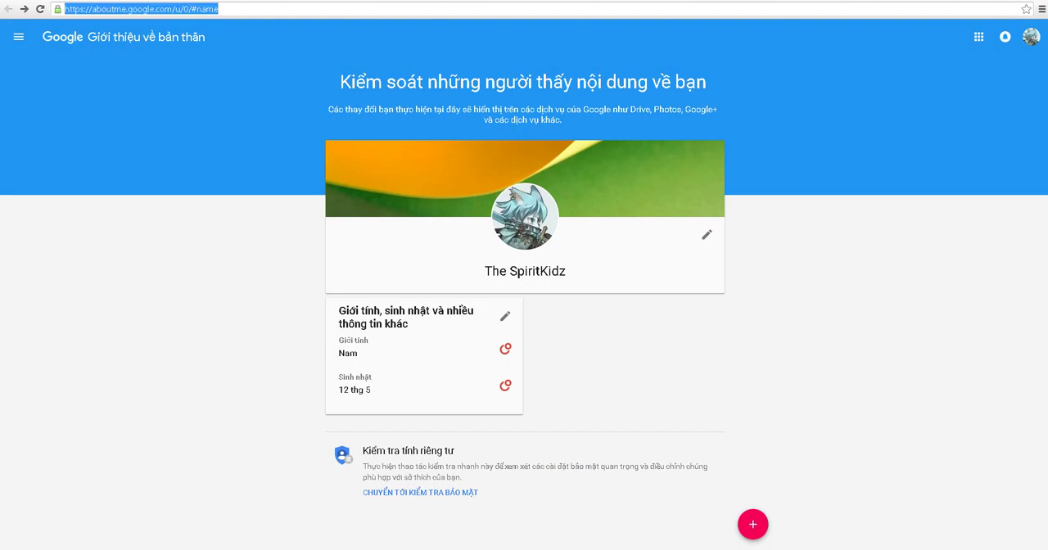
type("youtube")
key("Return")
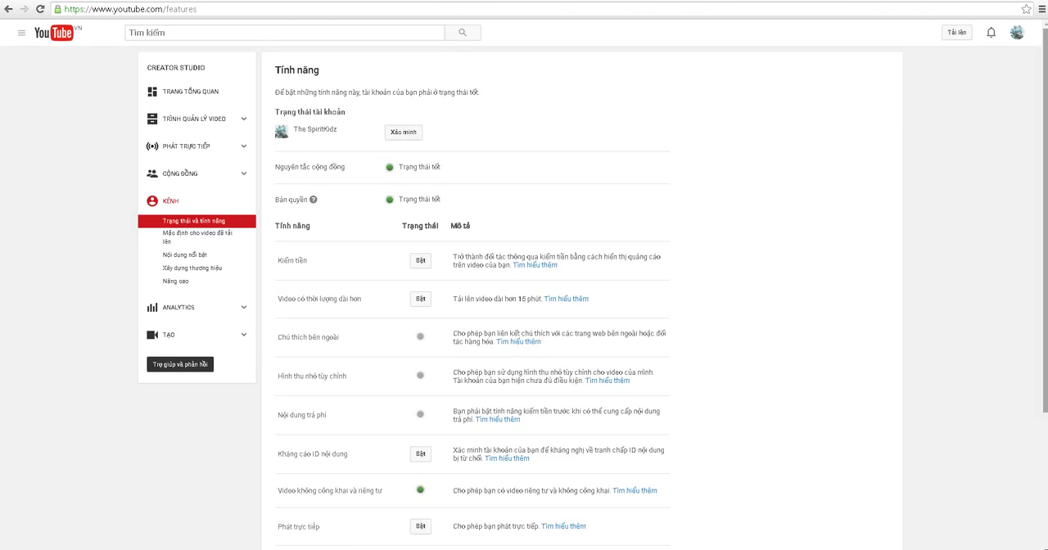
left_click(1016, 32)
left_click(938, 131)
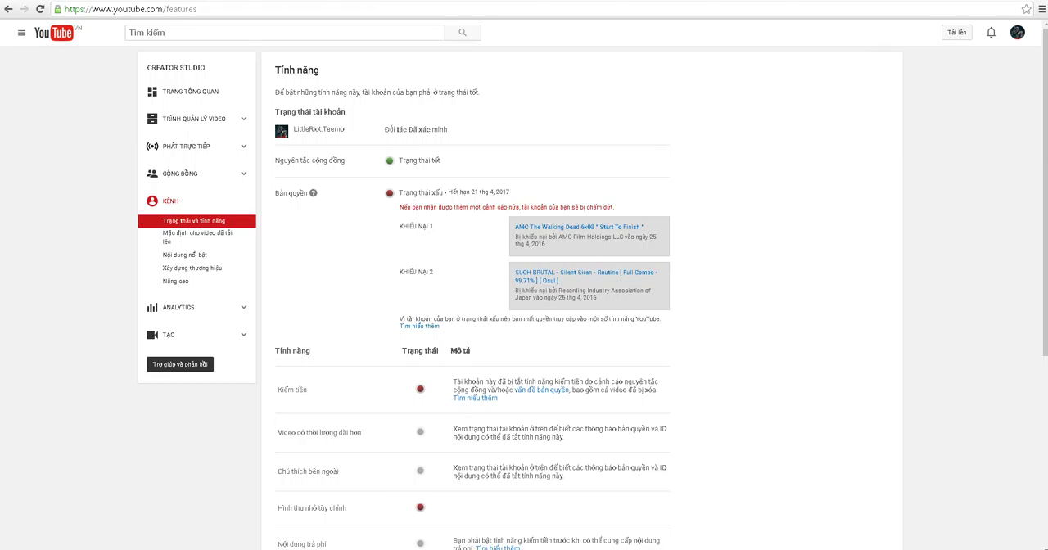
Switch back to The SpiritKidz channel and open its dashboard.
left_click(1016, 32)
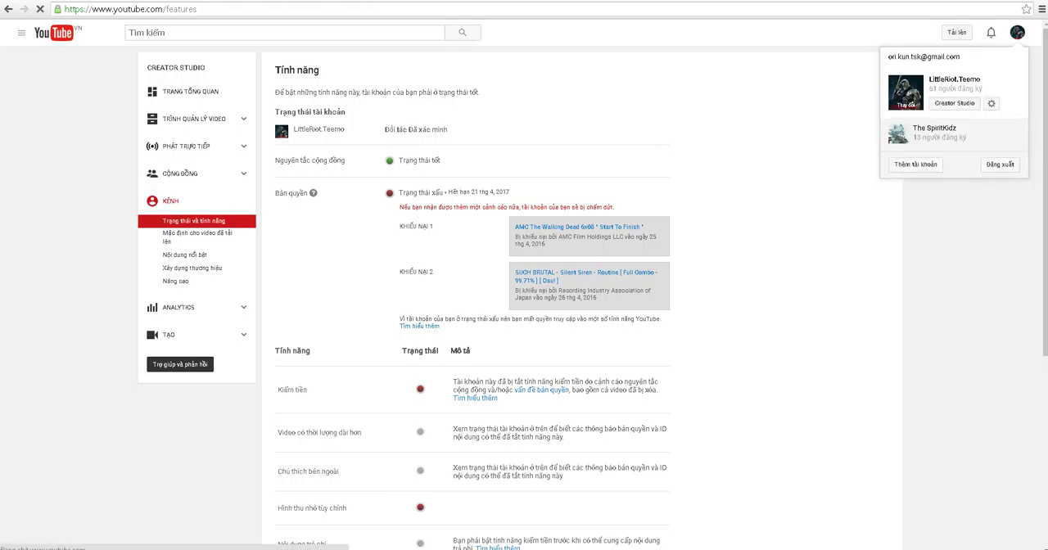
left_click(934, 131)
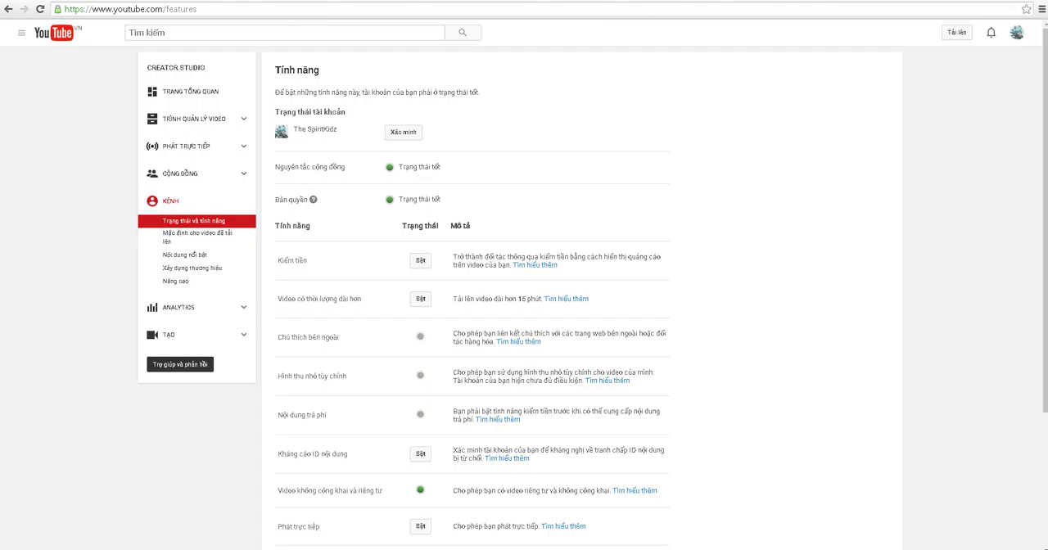
left_click(190, 91)
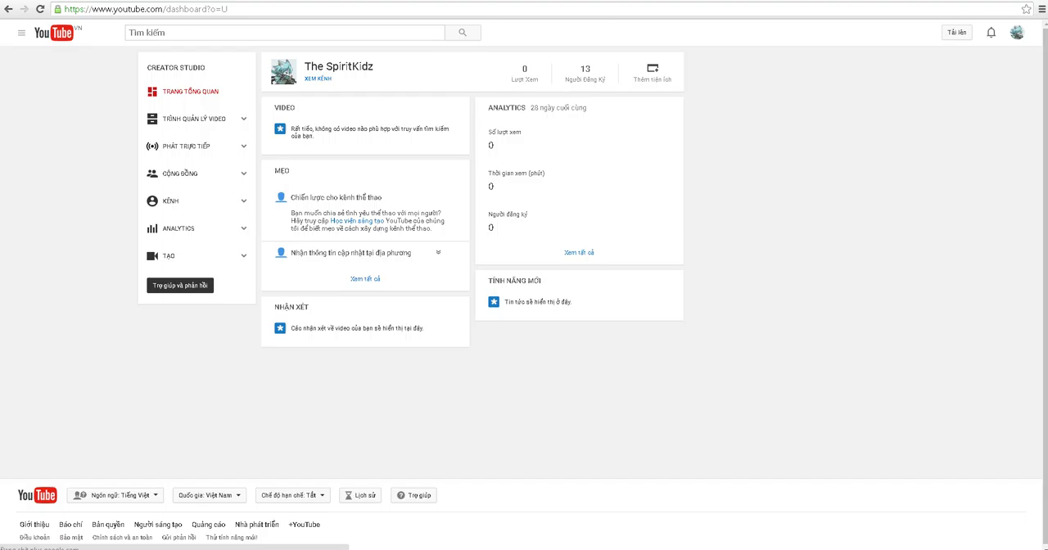
left_click(317, 78)
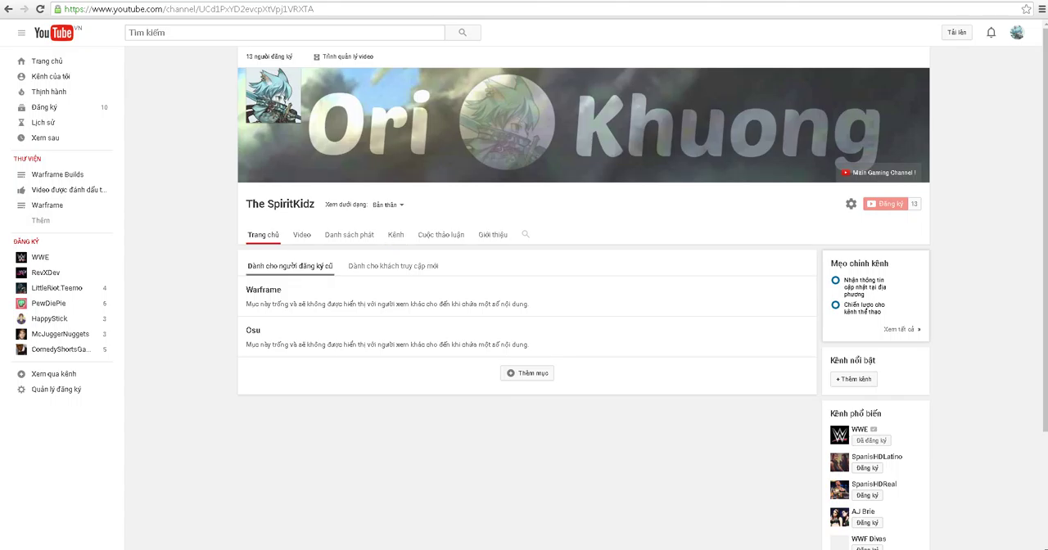
left_click(342, 57)
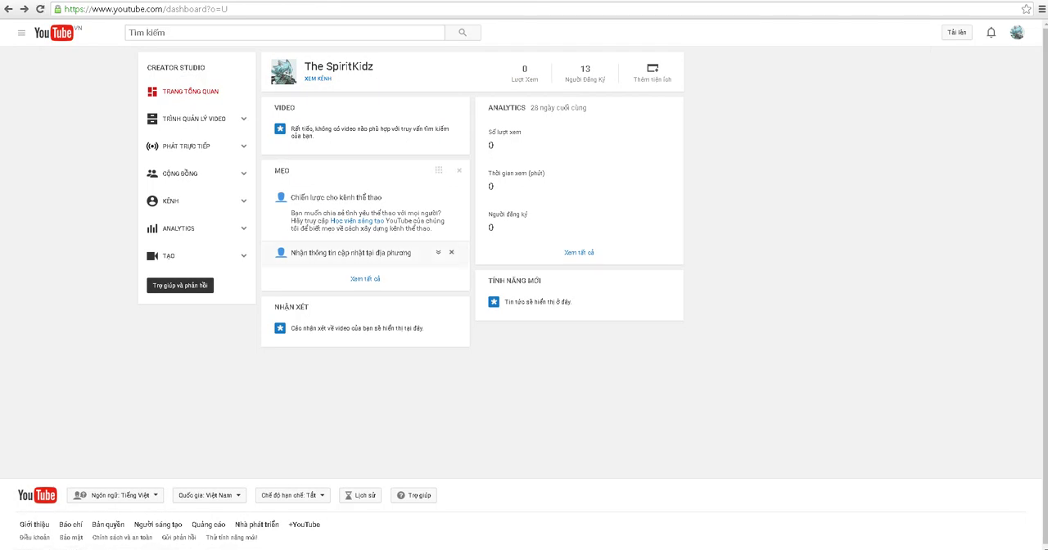